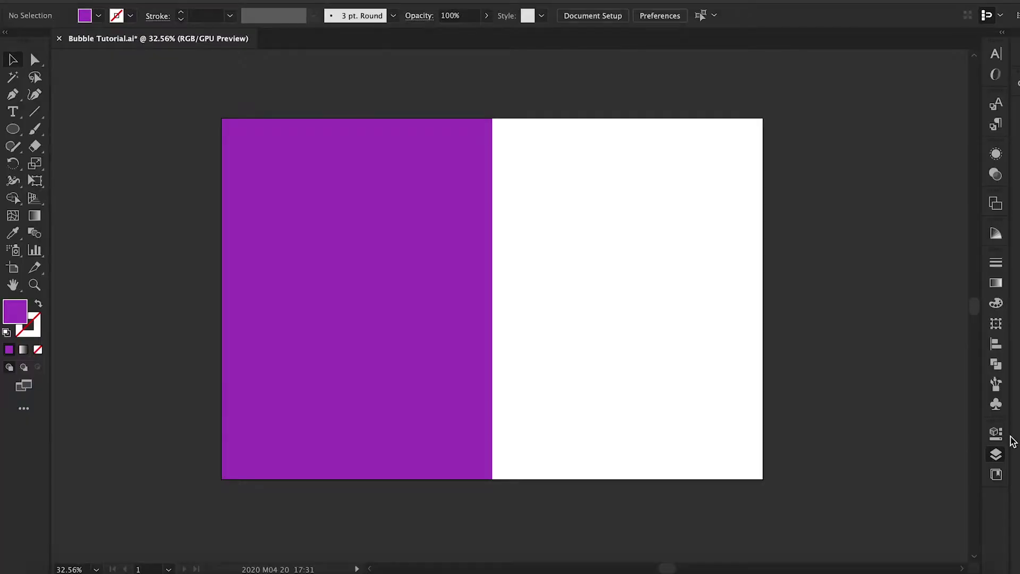
# Show the Layers panel listing Layer 4 above Layer 3
pyautogui.click(994, 455)
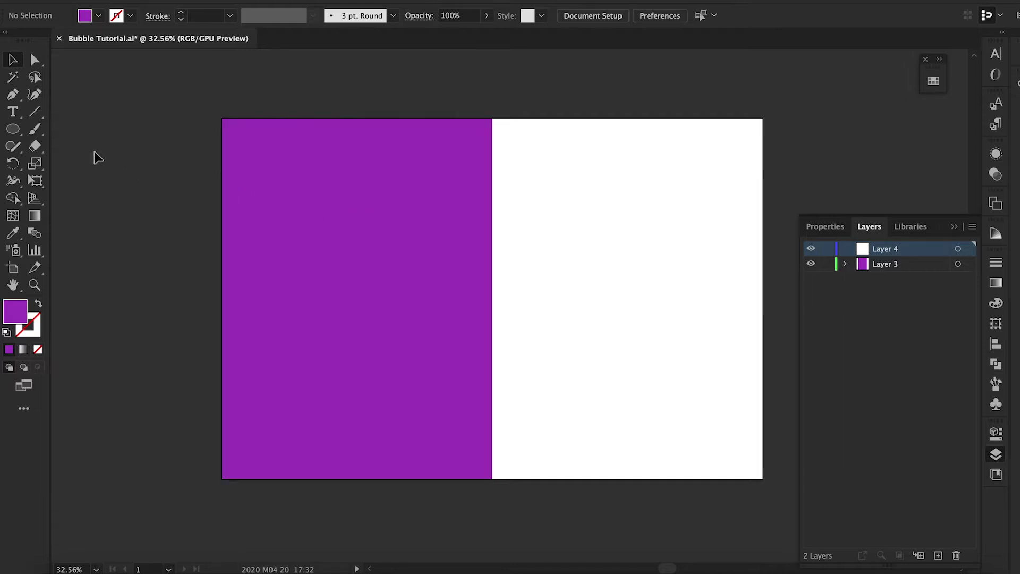
# Draw a circle over the purple left half of the artboard with the Ellipse tool
pyautogui.click(13, 129)
pyautogui.moveTo(324, 223); pyautogui.dragTo(403, 348)
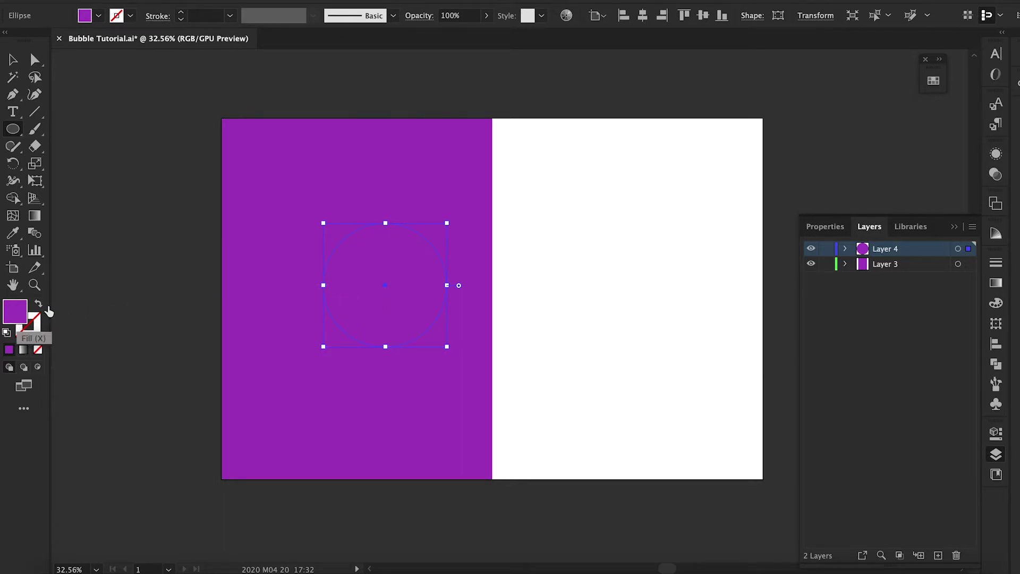
# Give the circle a freeform gradient, with a white point at lower left and purple at upper right
pyautogui.click(996, 285)
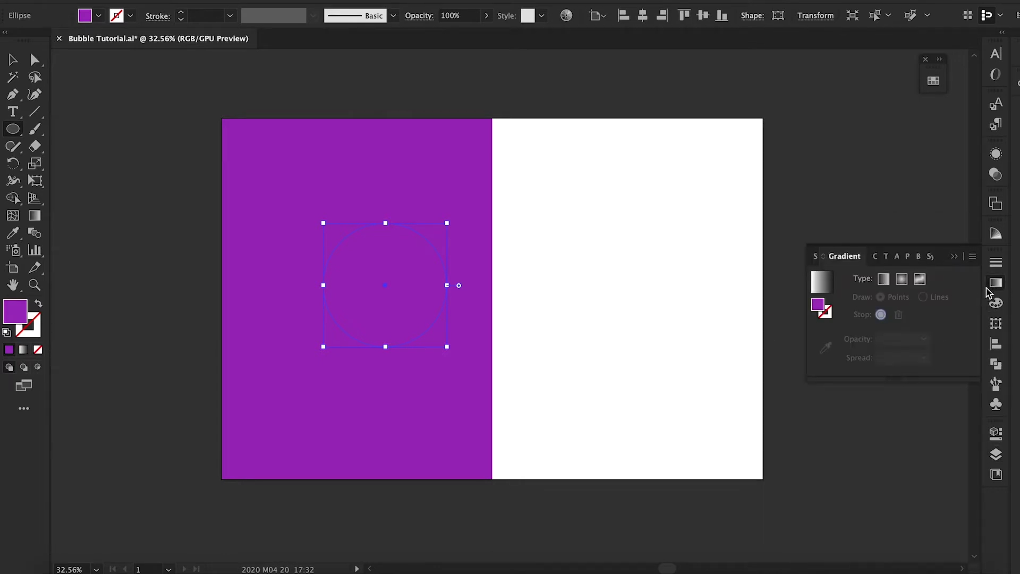
pyautogui.click(922, 282)
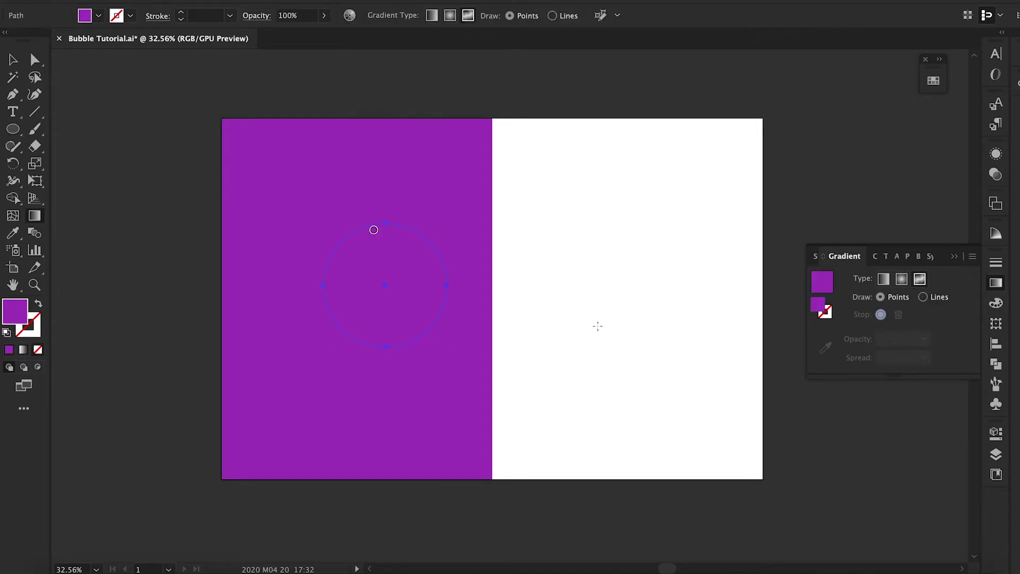
pyautogui.click(351, 305)
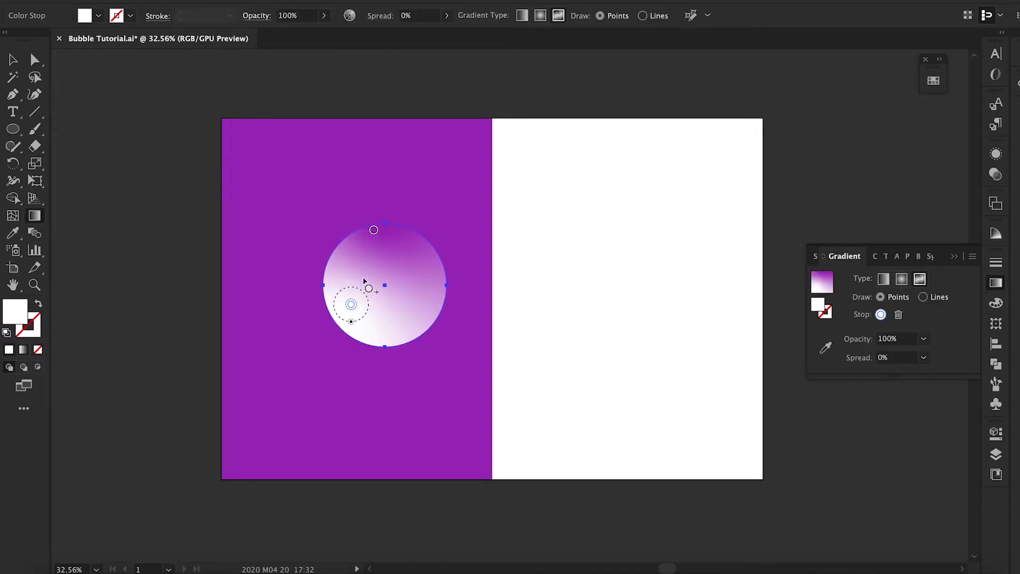
pyautogui.moveTo(374, 234); pyautogui.dragTo(375, 254)
pyautogui.click(352, 304)
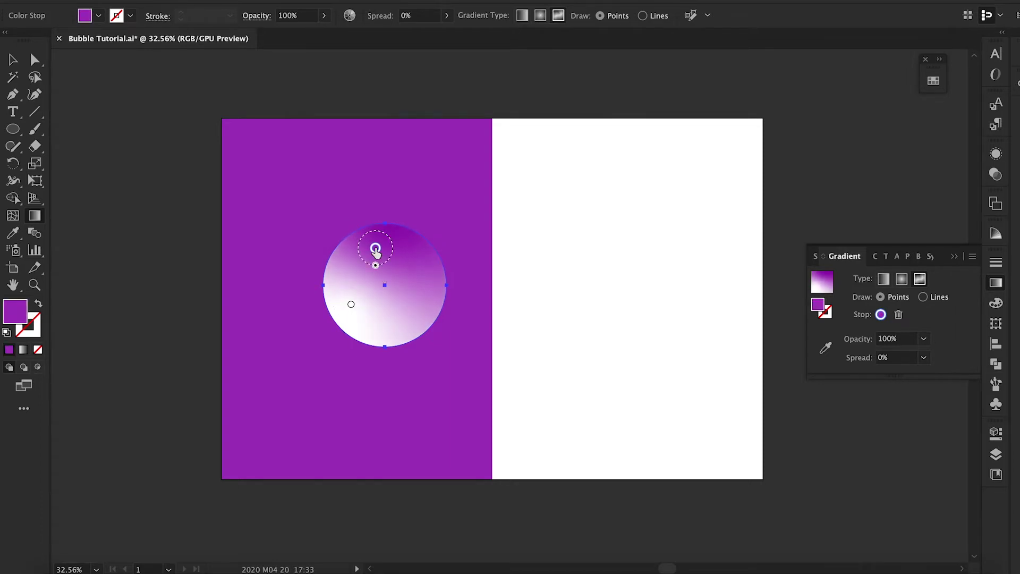
pyautogui.moveTo(351, 304); pyautogui.dragTo(343, 307)
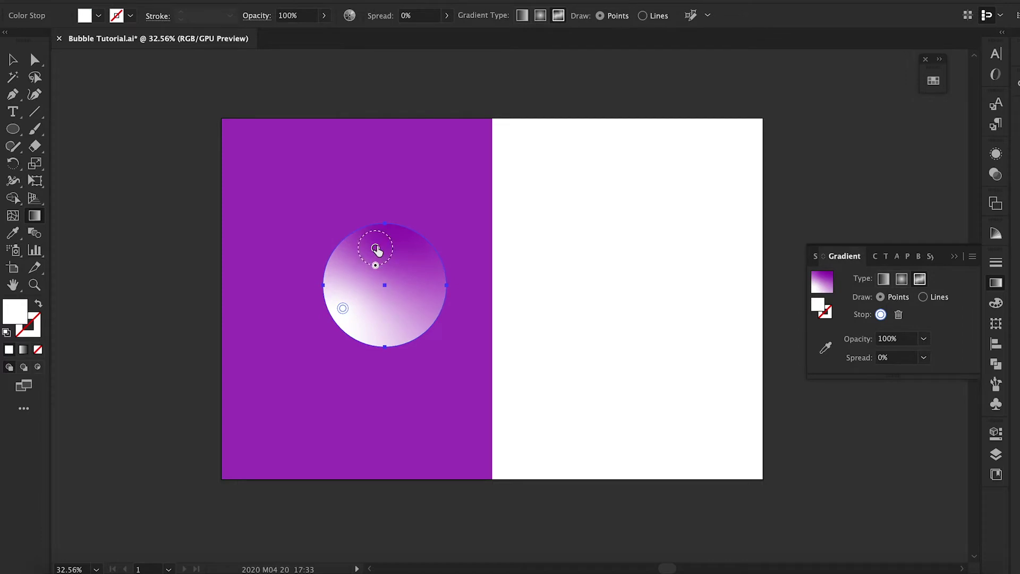
pyautogui.moveTo(376, 248); pyautogui.dragTo(392, 246)
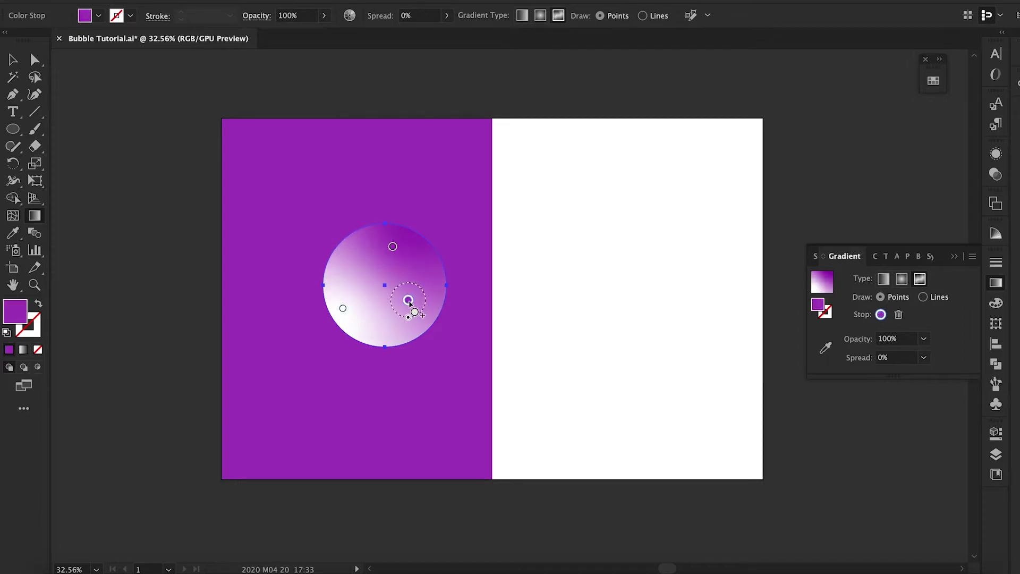
pyautogui.click(408, 300)
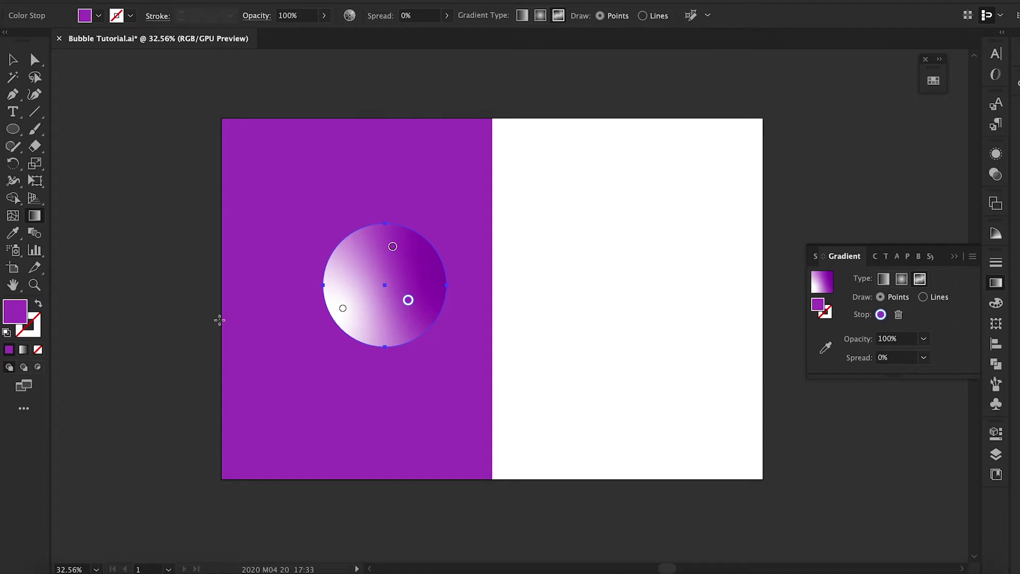
# Colour the lower-right gradient point bright magenta
pyautogui.doubleClick(25, 319)
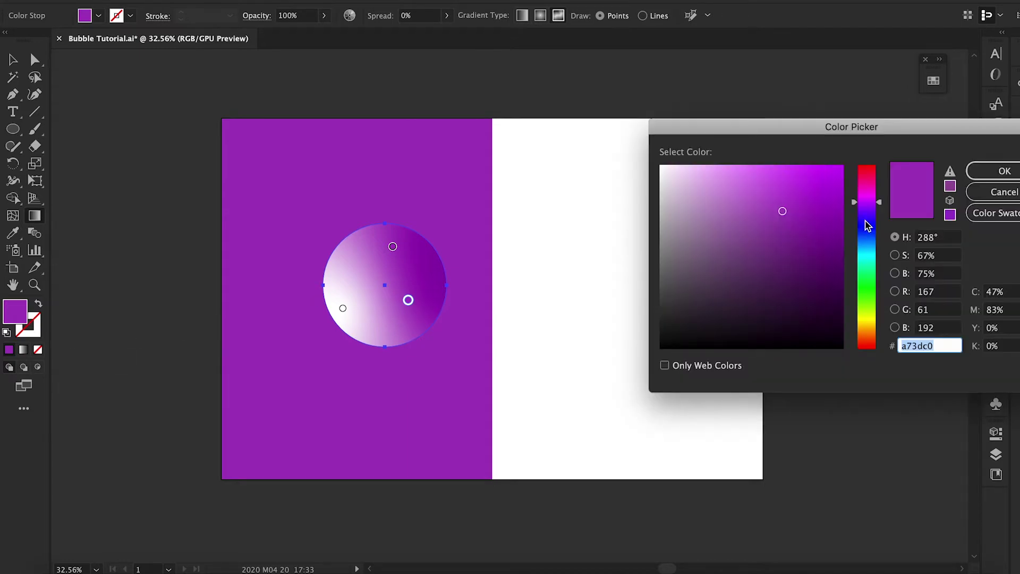
pyautogui.click(867, 198)
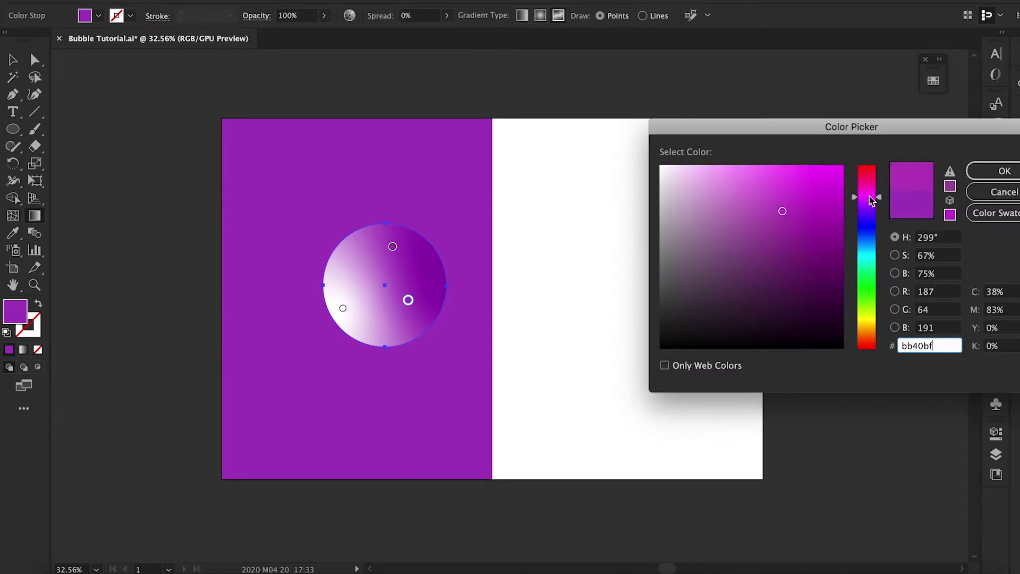
pyautogui.moveTo(813, 199); pyautogui.dragTo(791, 197)
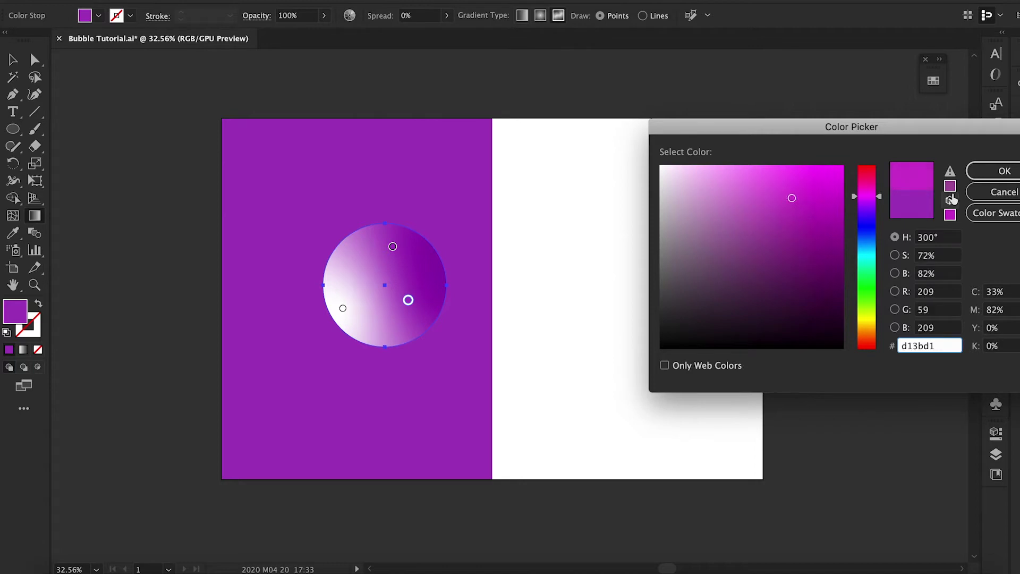
pyautogui.click(1003, 170)
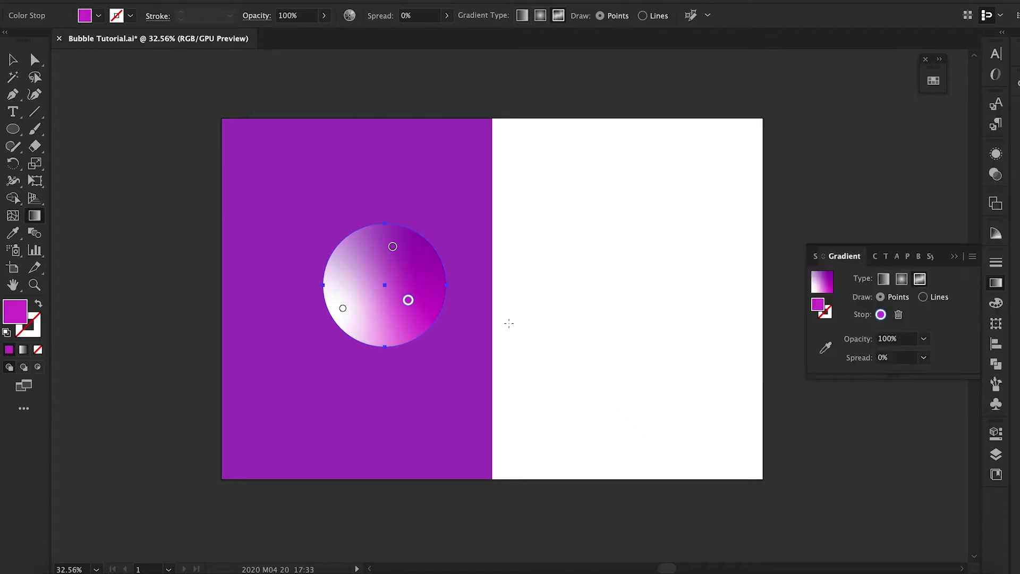
# Add a near-white gradient point near the circle's centre
pyautogui.click(404, 272)
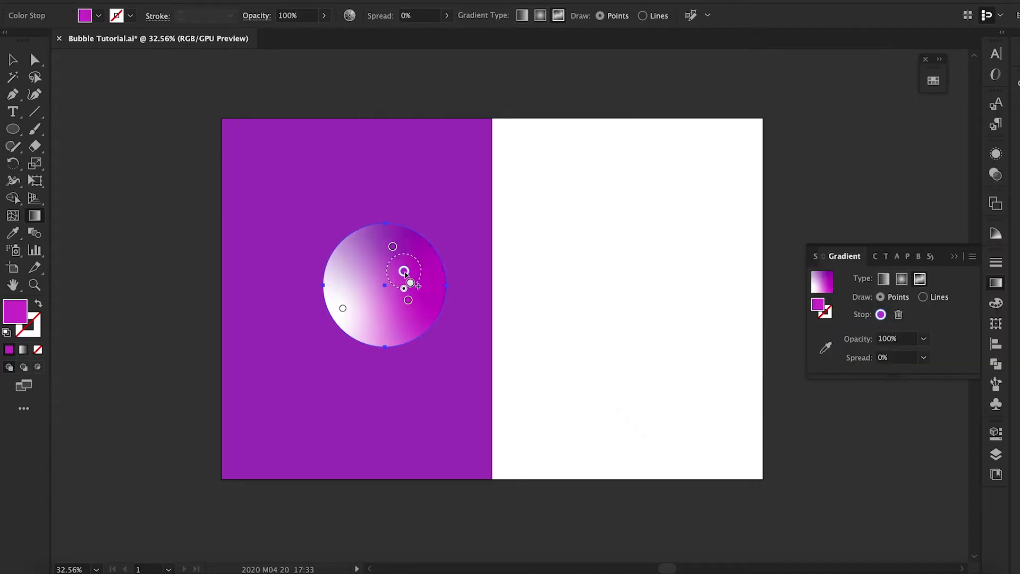
pyautogui.doubleClick(14, 311)
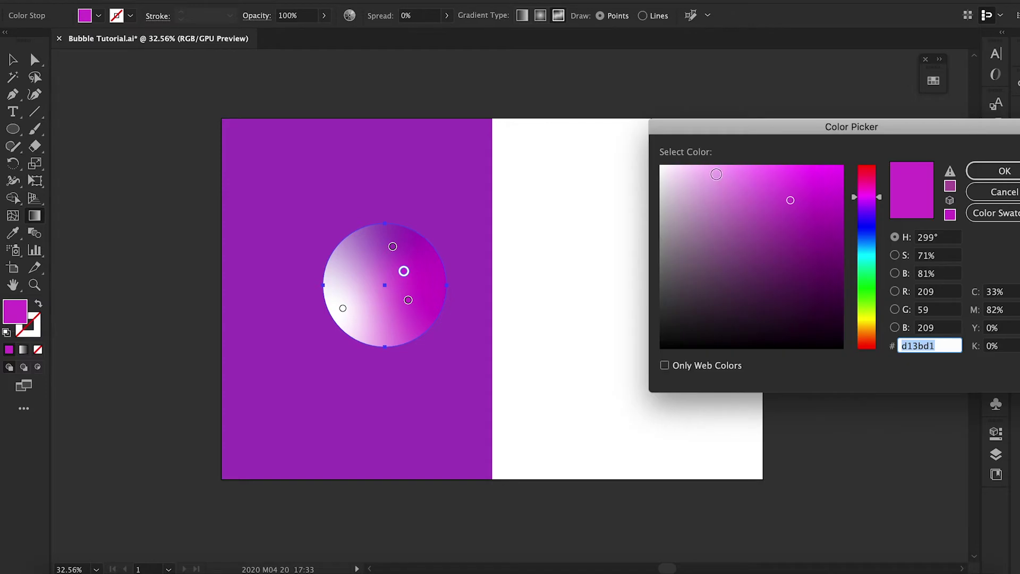
pyautogui.click(663, 168)
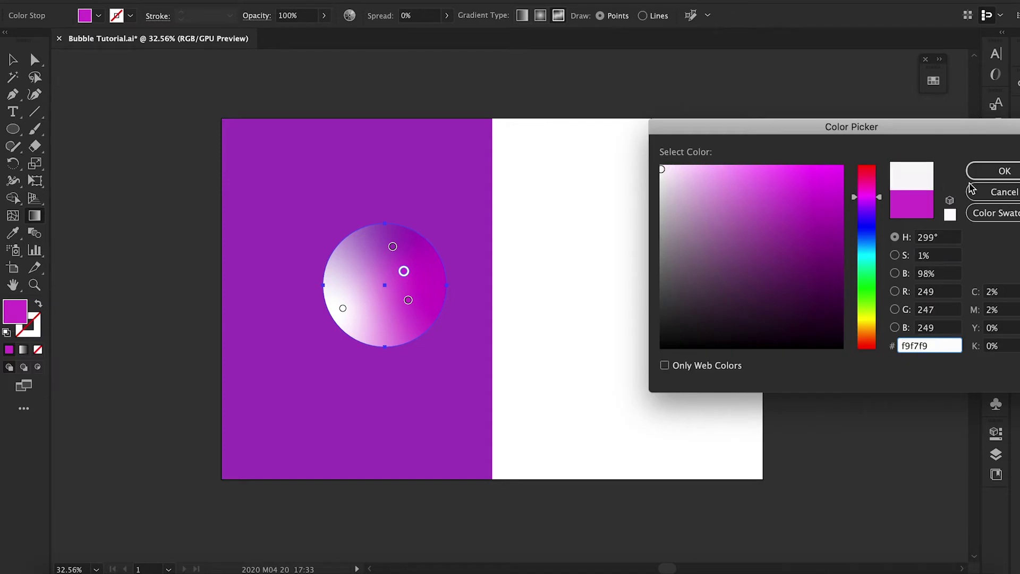
pyautogui.click(1004, 171)
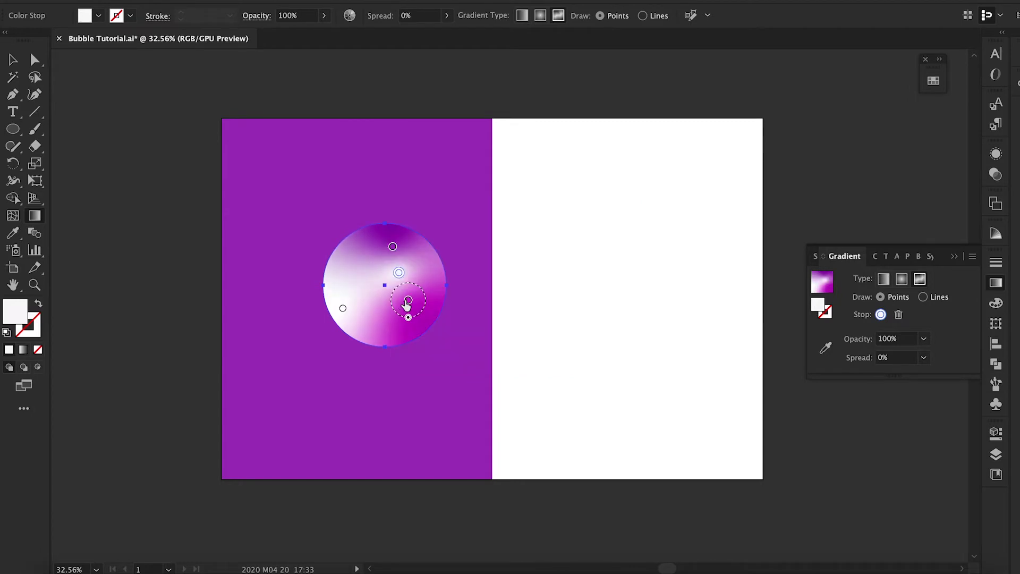
# Add gradient points at the lower right and on the left side, and reposition them
pyautogui.click(408, 310)
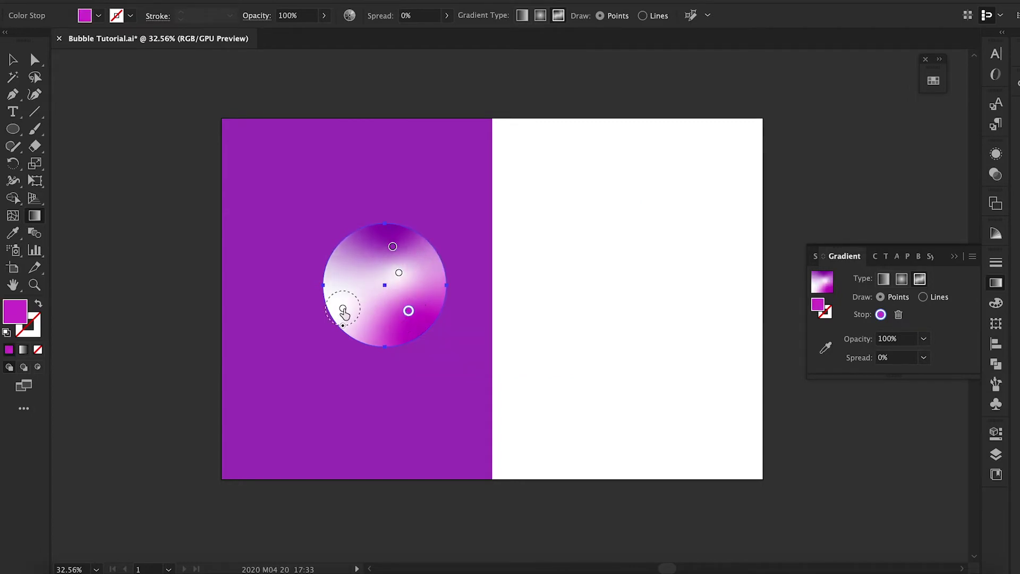
pyautogui.click(346, 289)
pyautogui.moveTo(345, 288); pyautogui.dragTo(395, 285)
pyautogui.click(398, 273)
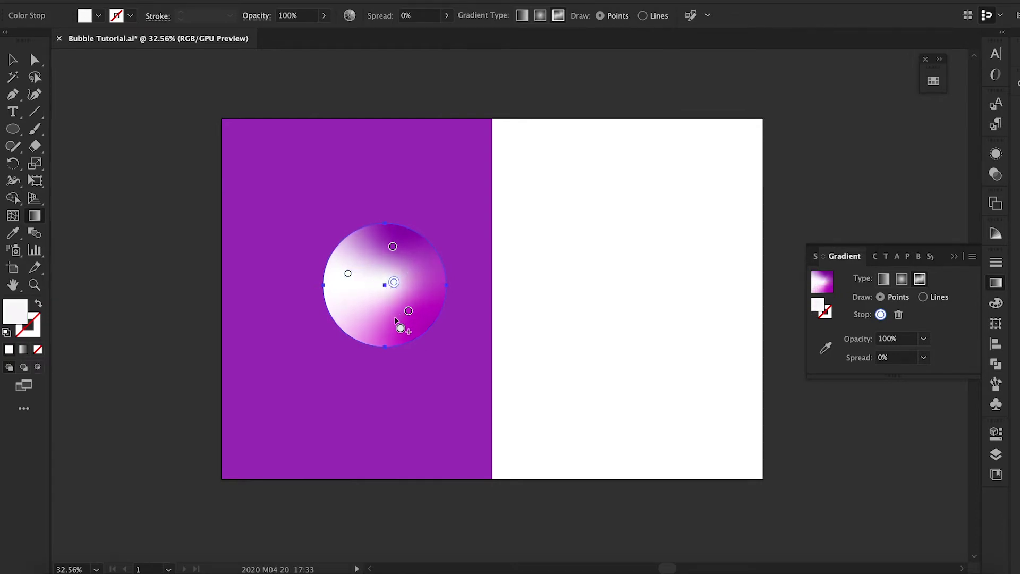
# Set the left gradient point to 20% opacity and shift it slightly up-left
pyautogui.click(348, 274)
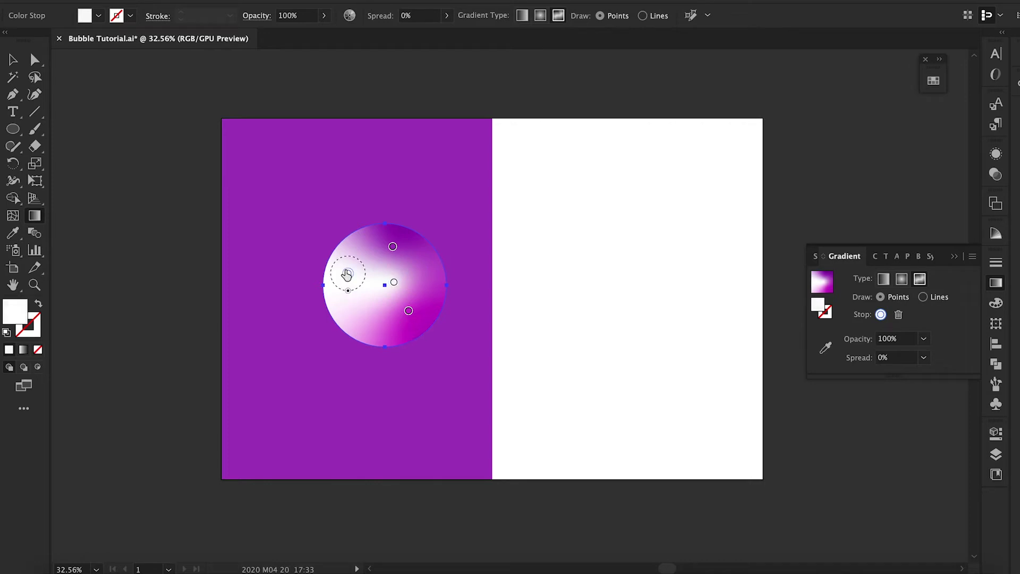
pyautogui.click(924, 338)
pyautogui.click(942, 385)
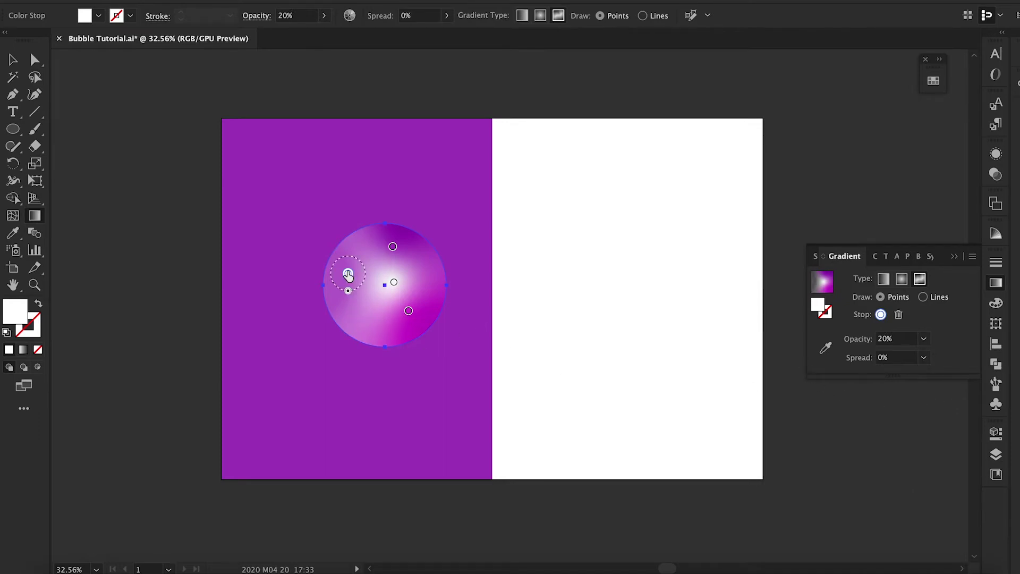
pyautogui.moveTo(347, 274); pyautogui.dragTo(344, 271)
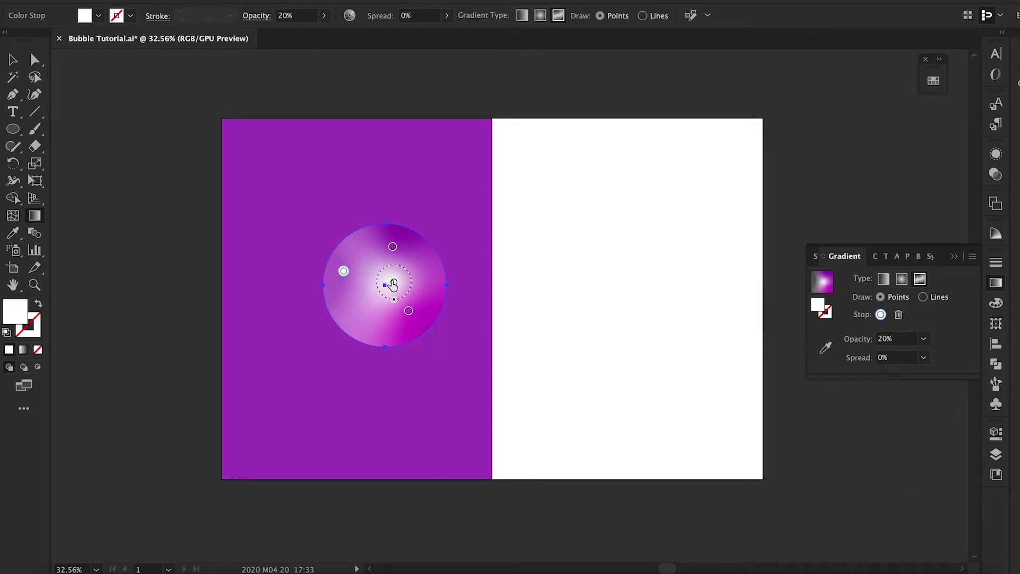
# Set the centre point's opacity to 60% and move the faint left point further left
pyautogui.click(393, 283)
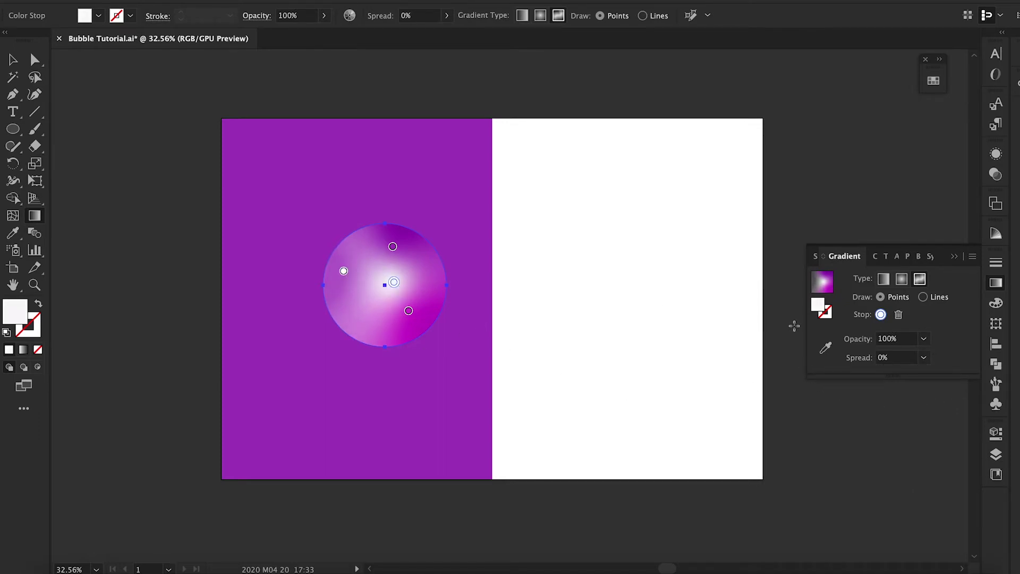
pyautogui.click(923, 339)
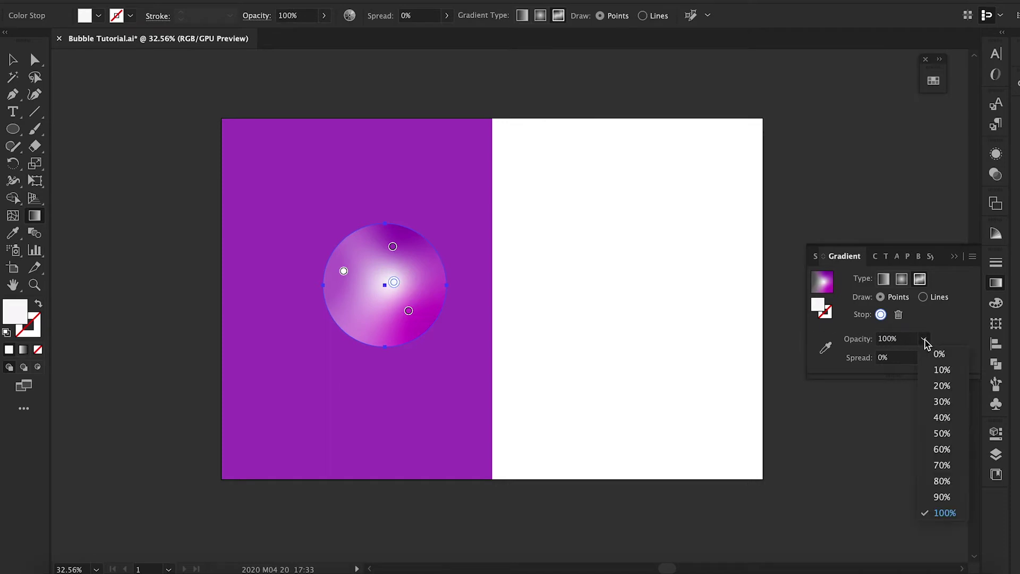
pyautogui.click(941, 433)
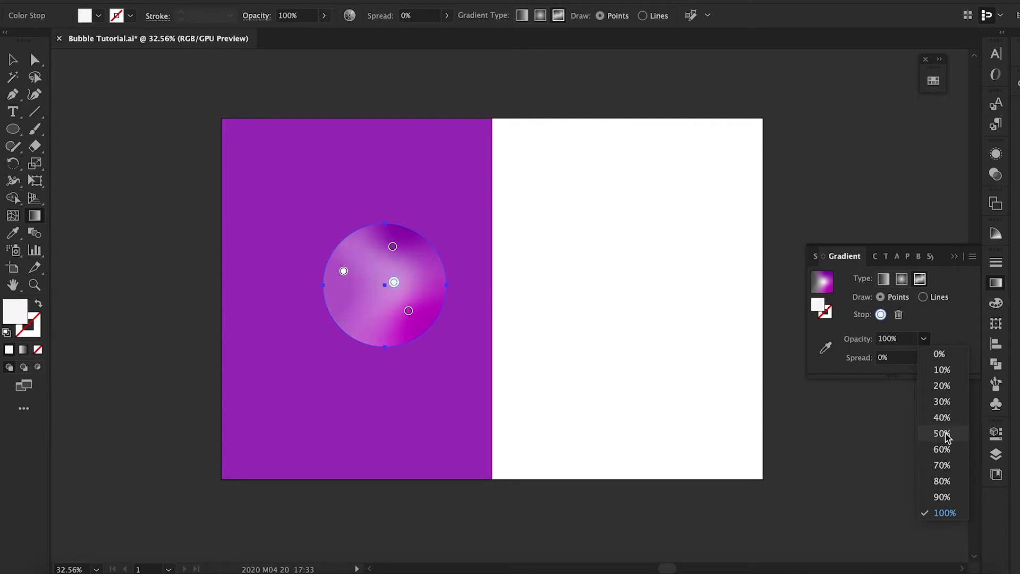
pyautogui.click(923, 339)
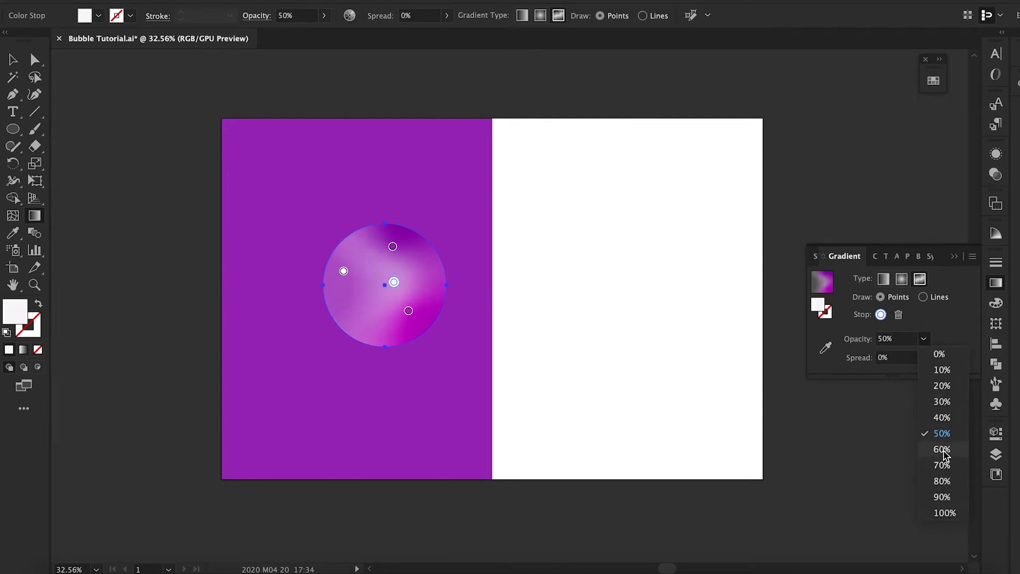
pyautogui.click(942, 449)
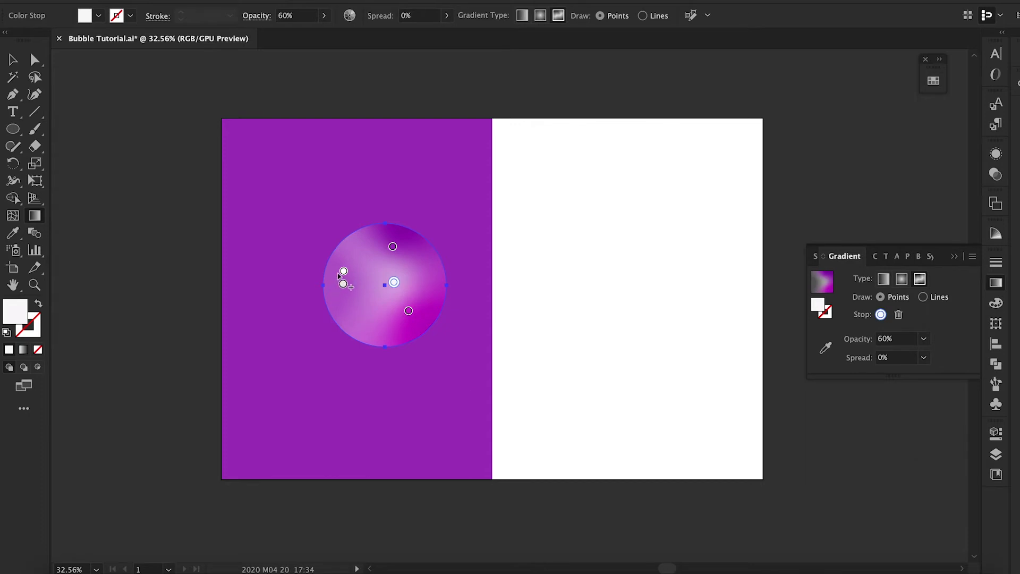
pyautogui.moveTo(344, 271); pyautogui.dragTo(328, 291)
pyautogui.click(394, 282)
# Add a lower-left point at 10% opacity and set the magenta point to 40% opacity
pyautogui.click(363, 329)
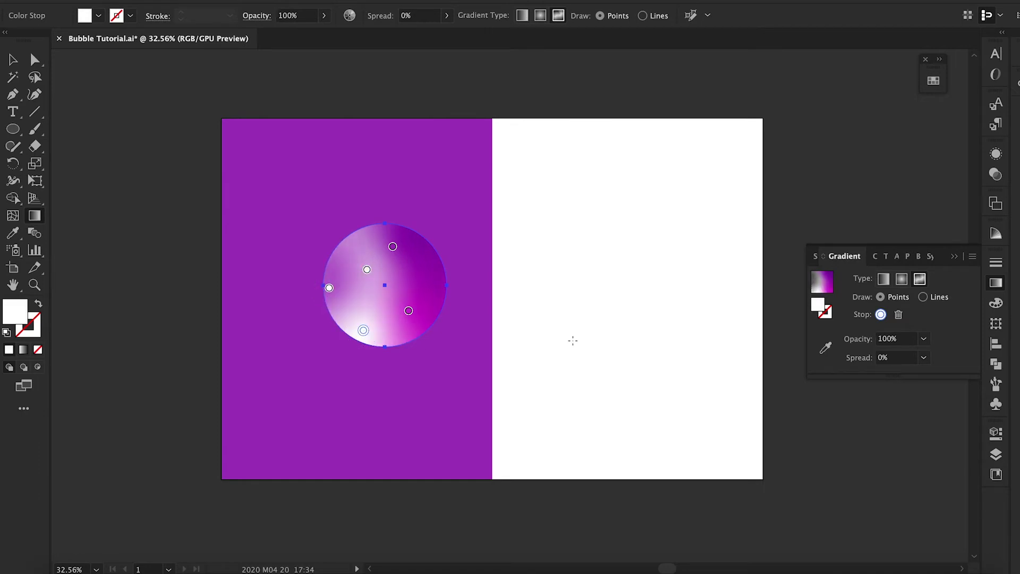
pyautogui.click(923, 339)
pyautogui.click(930, 372)
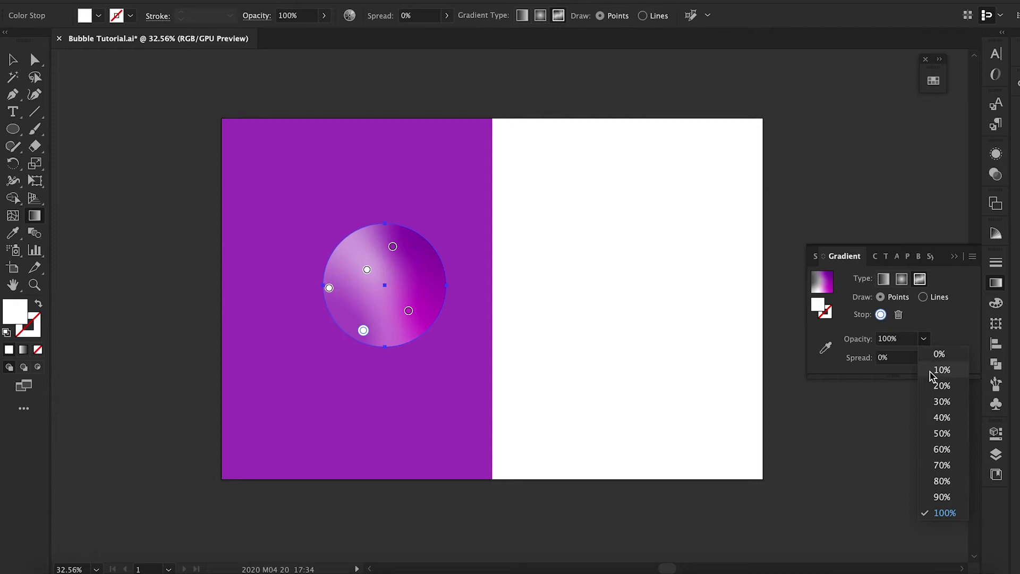
pyautogui.moveTo(362, 337)
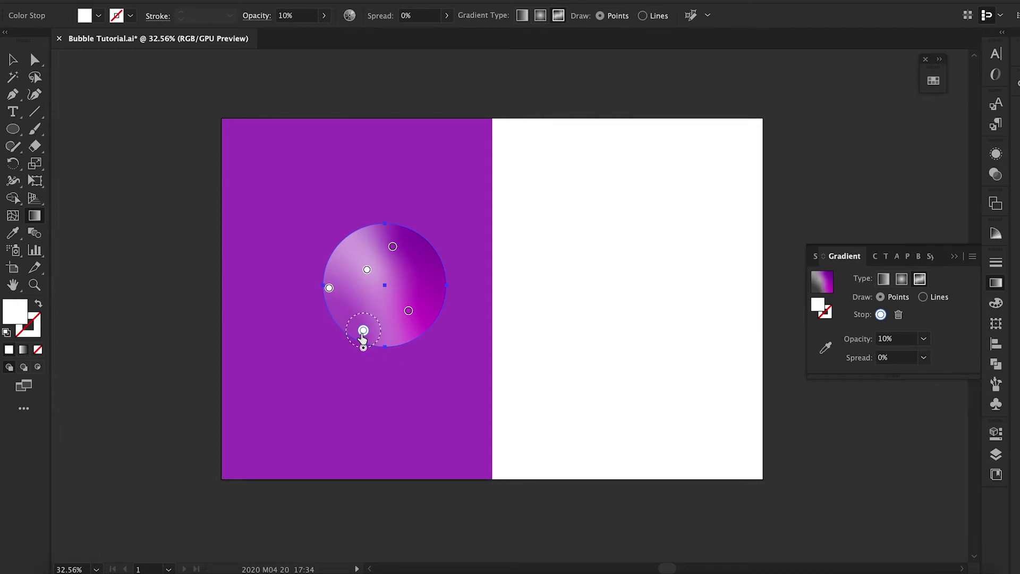
pyautogui.click(408, 310)
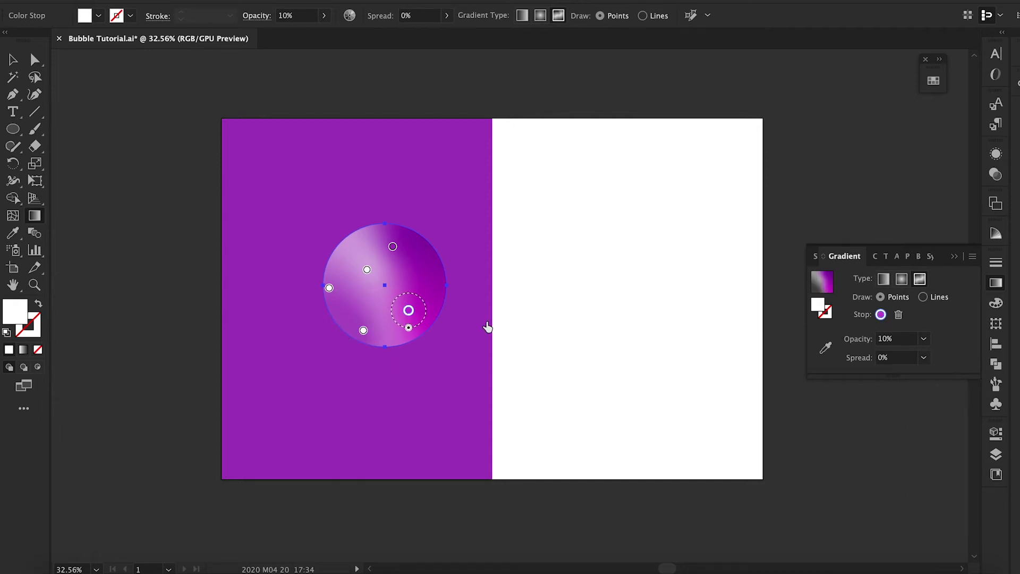
pyautogui.click(925, 339)
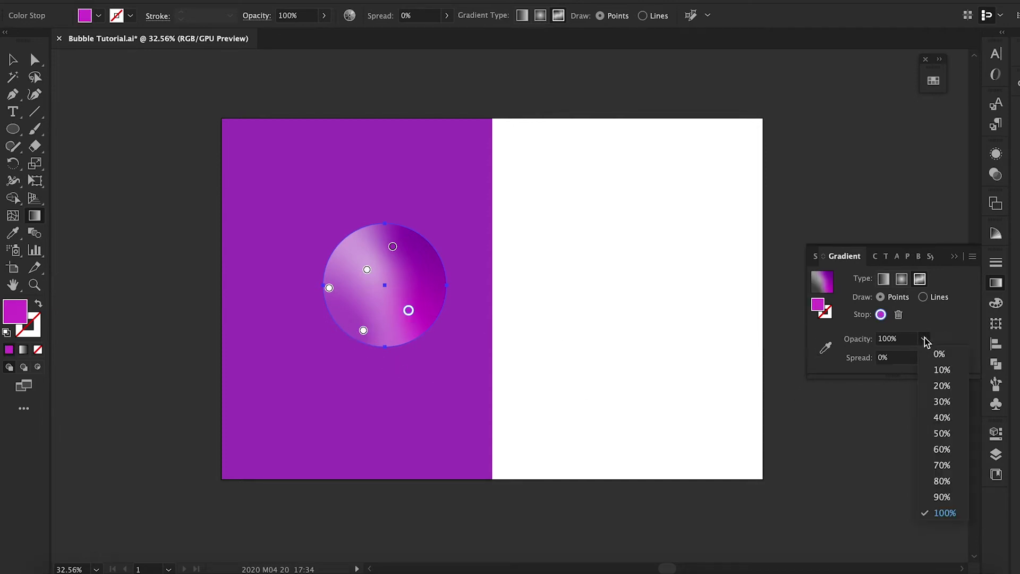
pyautogui.click(938, 417)
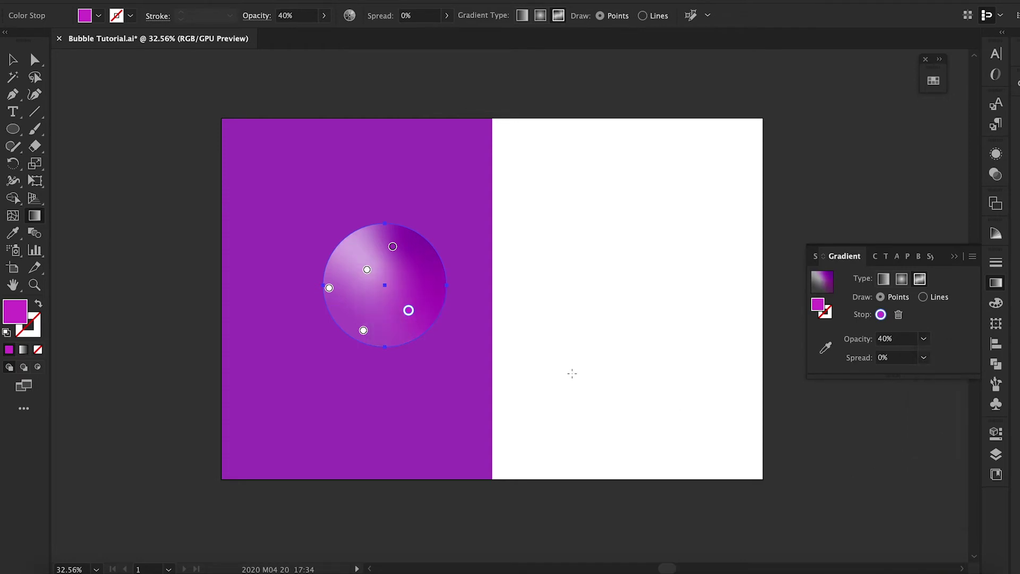
# Nudge the top purple point up-right and set its opacity to 50%
pyautogui.moveTo(413, 322)
pyautogui.moveTo(394, 249)
pyautogui.click(365, 270)
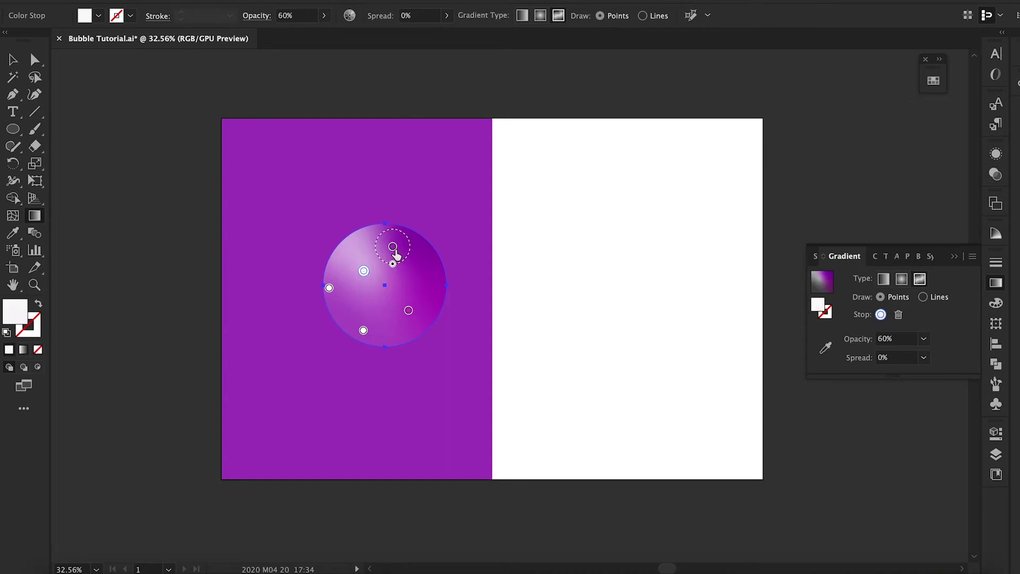
pyautogui.click(394, 248)
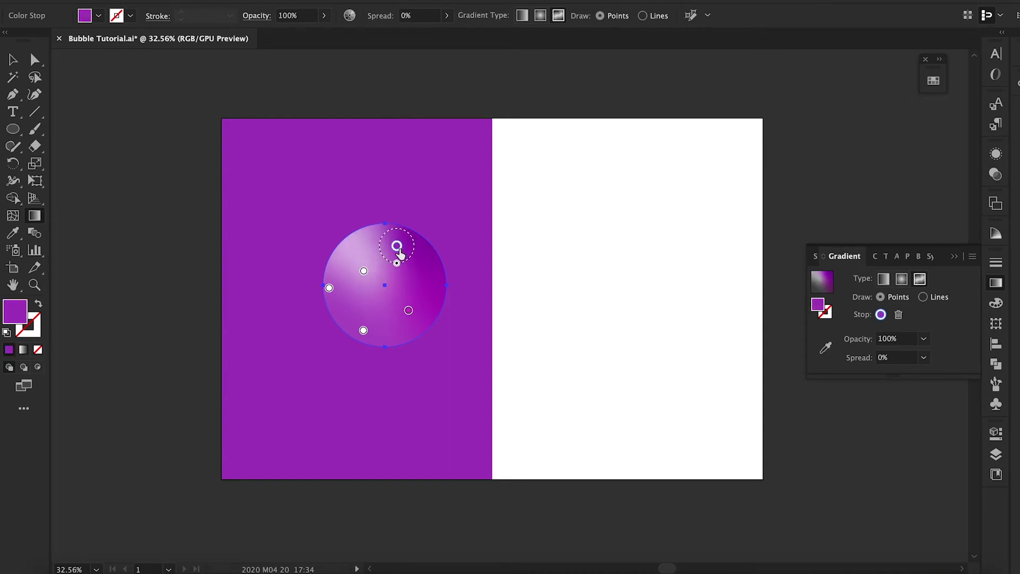
pyautogui.click(407, 311)
pyautogui.moveTo(400, 249)
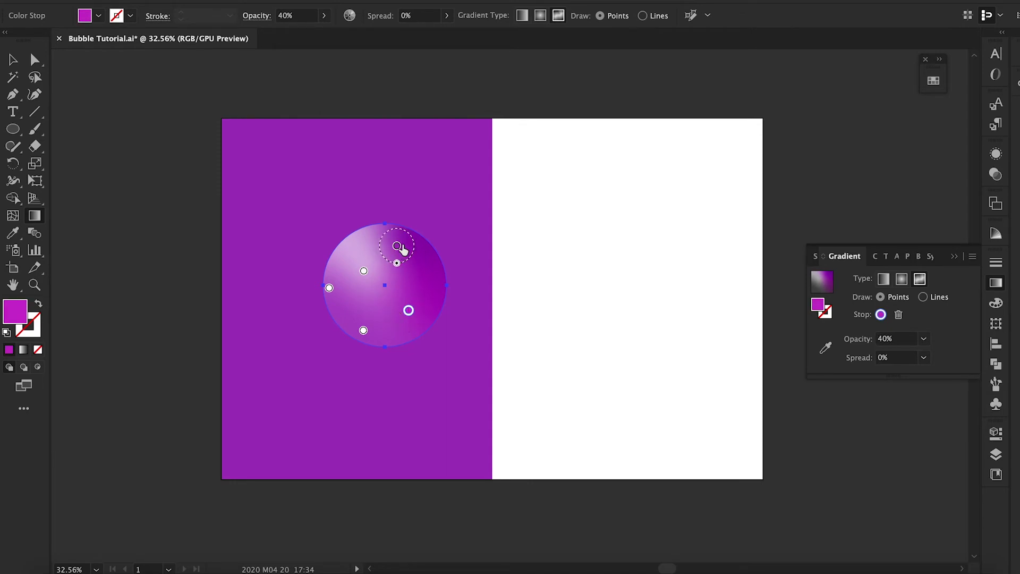
pyautogui.moveTo(397, 246); pyautogui.dragTo(401, 244)
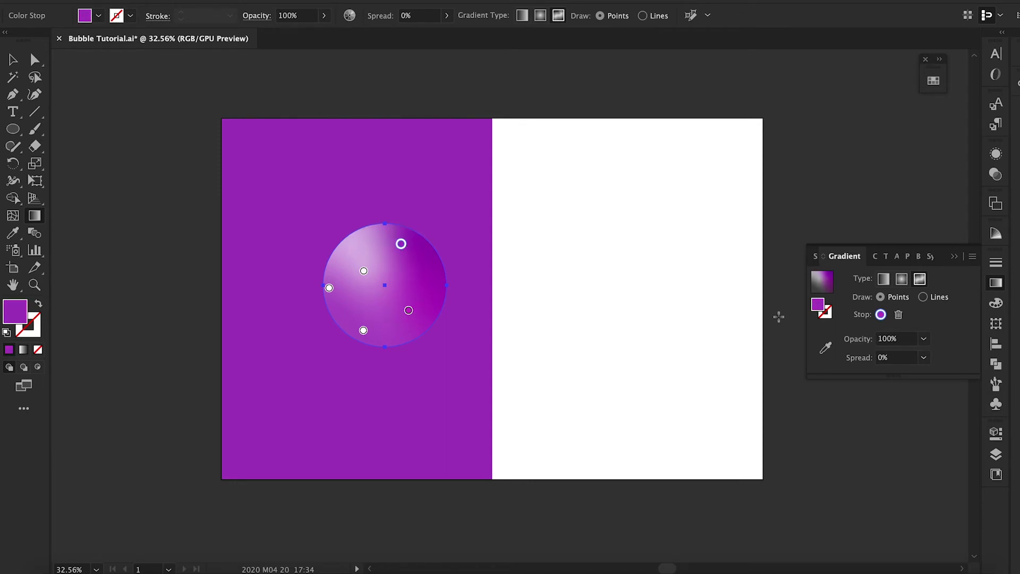
pyautogui.click(923, 339)
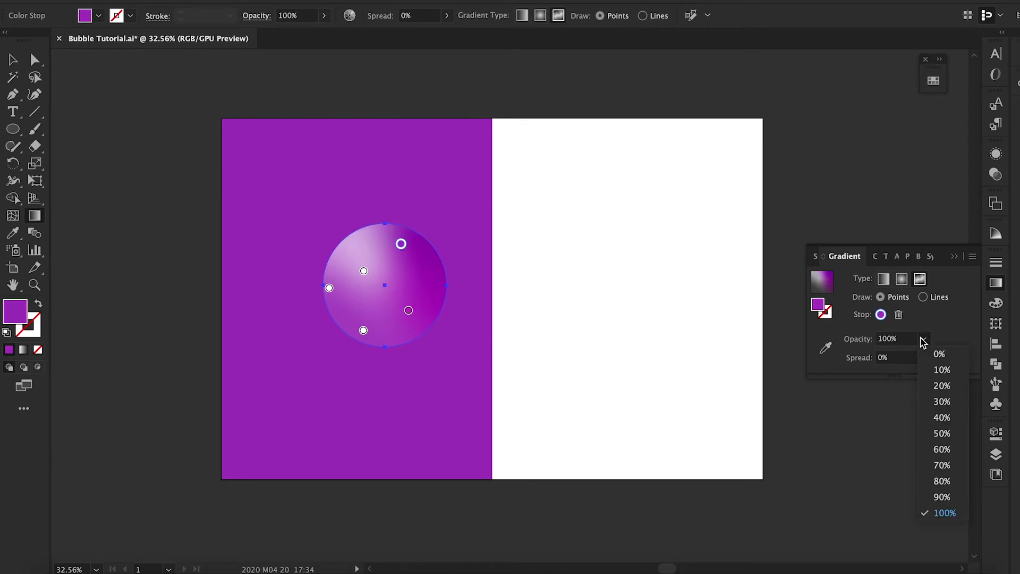
pyautogui.click(943, 433)
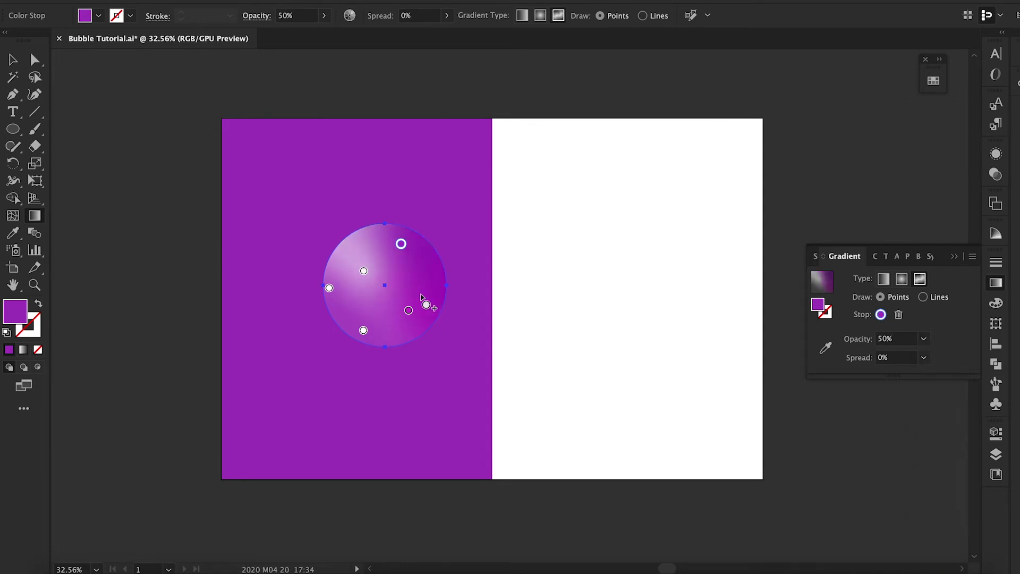
# Move the top purple point down-right and the inner white point into place
pyautogui.moveTo(402, 245); pyautogui.dragTo(410, 258)
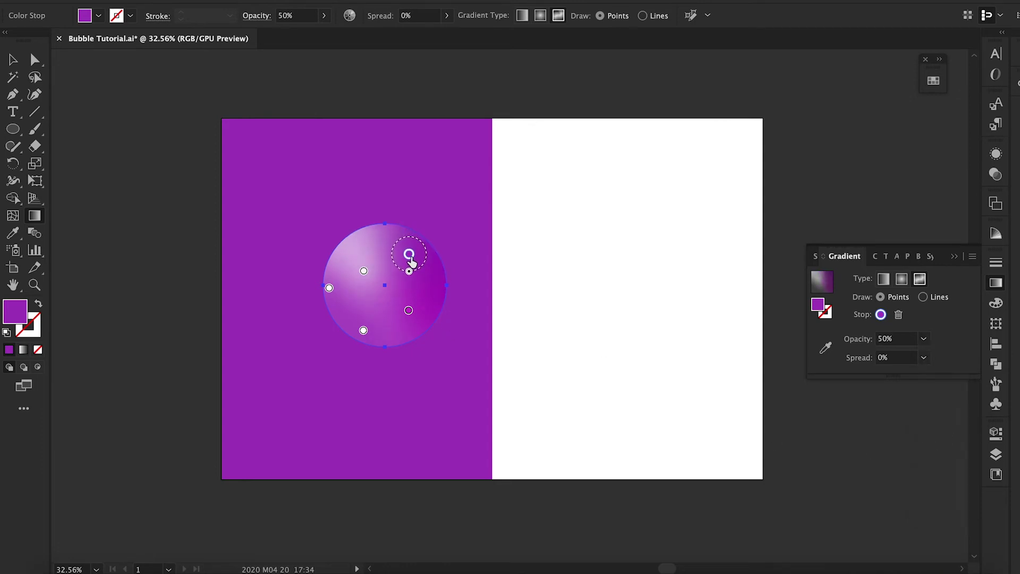
pyautogui.click(330, 287)
pyautogui.moveTo(365, 272)
pyautogui.mouseDown()
pyautogui.moveTo(356, 270)
pyautogui.moveTo(372, 283)
pyautogui.mouseUp()
# Add a magenta gradient point near the bubble's top edge at 30% opacity
pyautogui.click(370, 238)
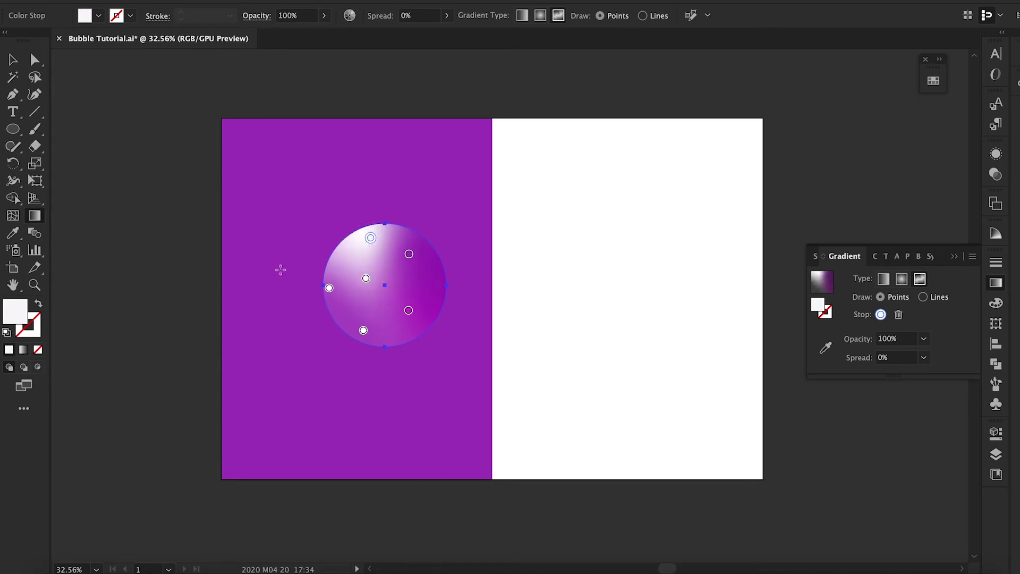
pyautogui.doubleClick(10, 314)
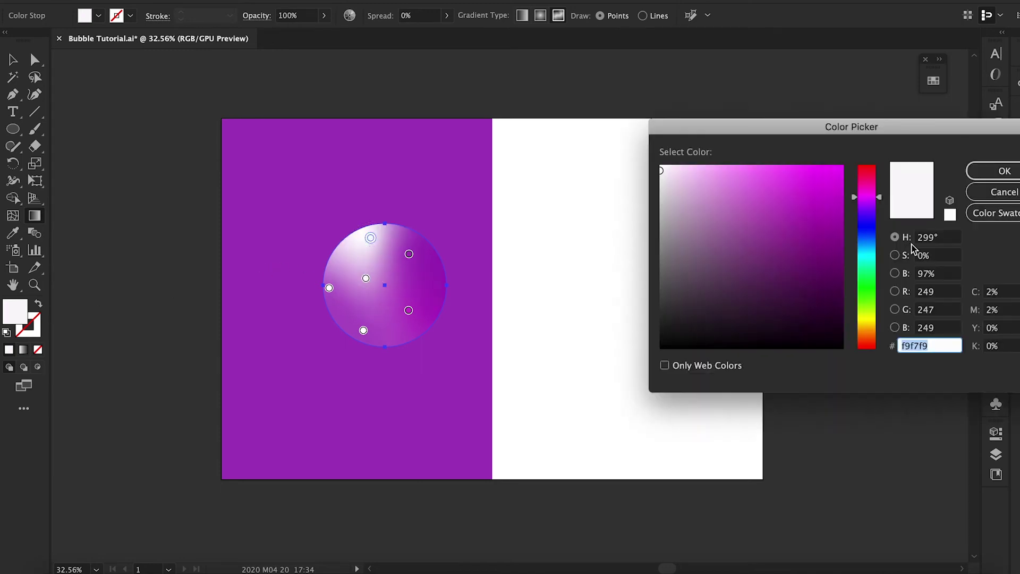
pyautogui.click(772, 171)
pyautogui.click(1004, 170)
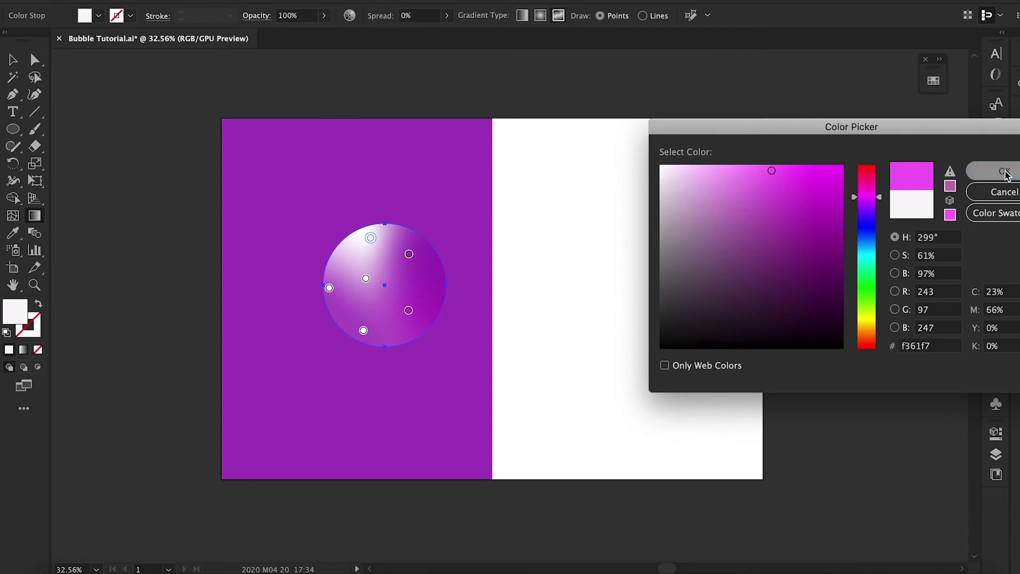
pyautogui.click(923, 339)
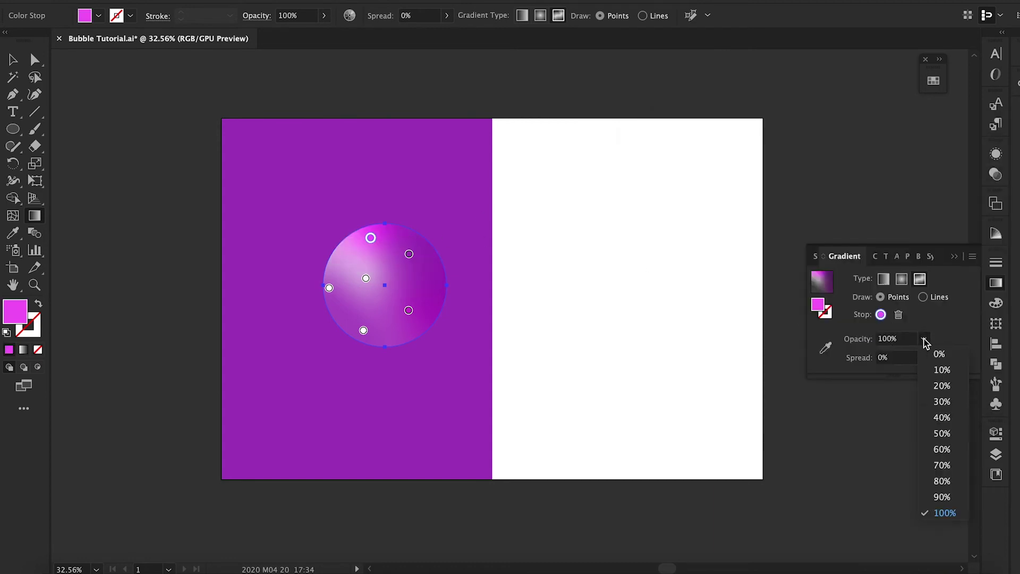
pyautogui.click(941, 401)
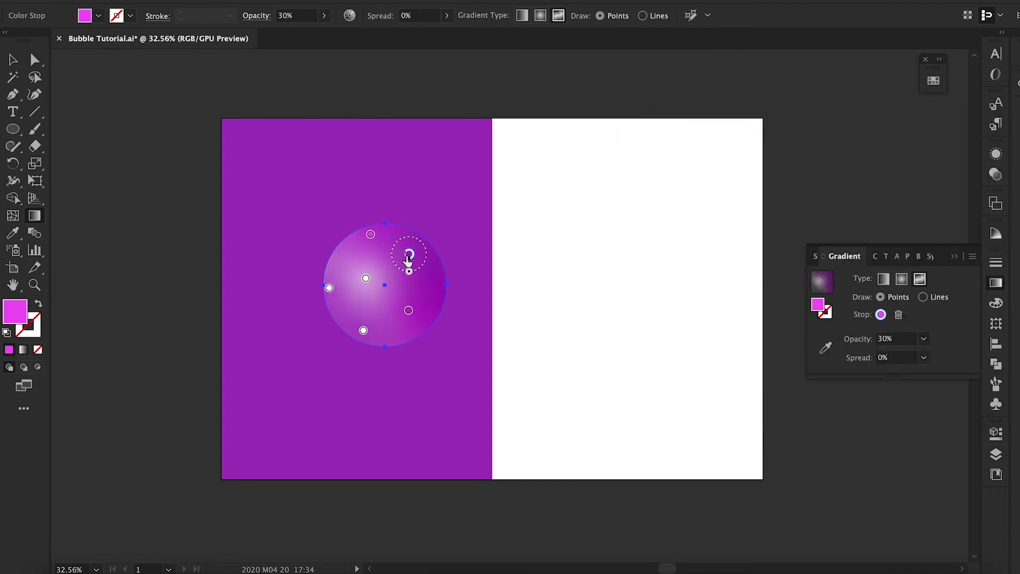
# Add a white point near the bubble's bottom at 60% opacity
pyautogui.click(366, 278)
pyautogui.click(367, 303)
pyautogui.click(924, 338)
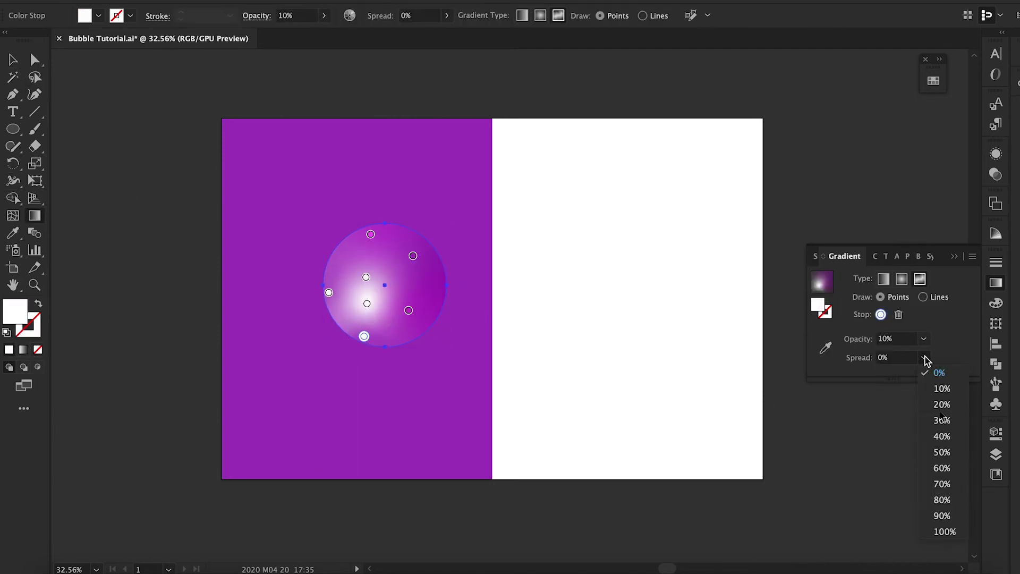
pyautogui.click(939, 472)
# Rearrange the gradient points and recolour a white point light cyan
pyautogui.moveTo(408, 309); pyautogui.dragTo(417, 318)
pyautogui.moveTo(366, 278); pyautogui.dragTo(377, 268)
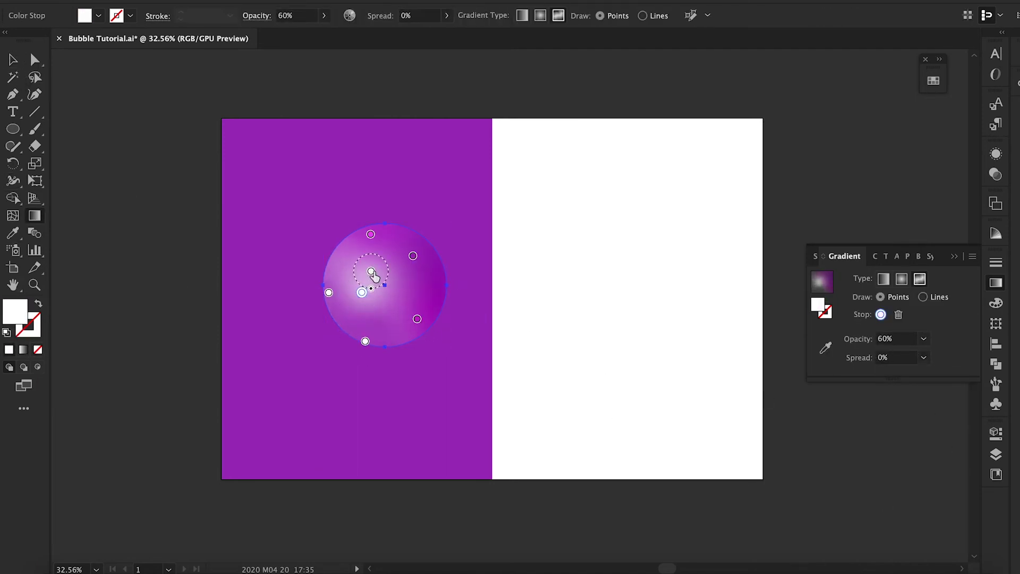
pyautogui.doubleClick(14, 311)
pyautogui.press('Return')
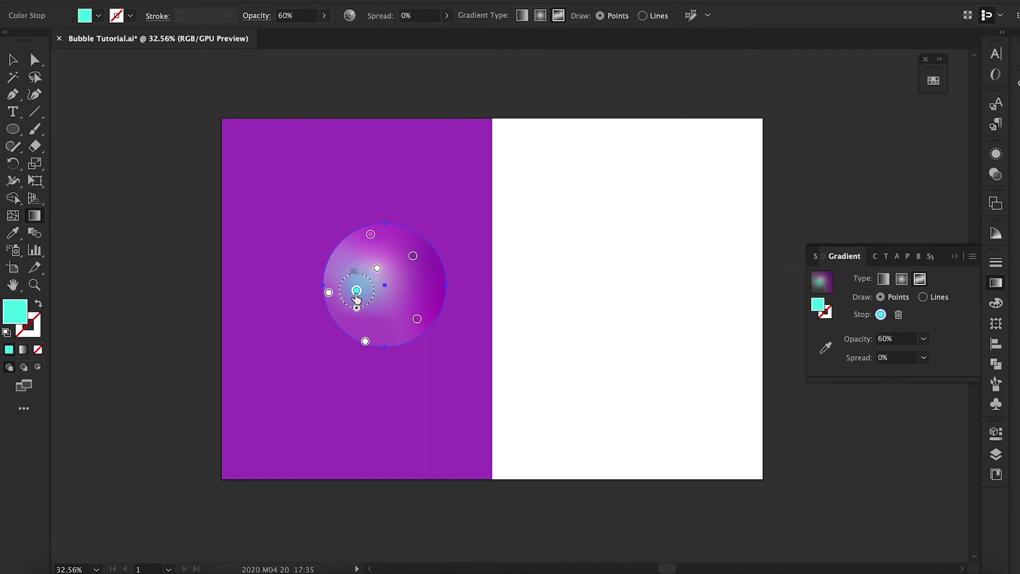
# Preview the bubble deselected, then move the cyan point lower on the bubble
pyautogui.click(417, 319)
pyautogui.press('v')
pyautogui.hotkey('ctrl', 'shift', 'a')
pyautogui.click(442, 335)
pyautogui.click(421, 250)
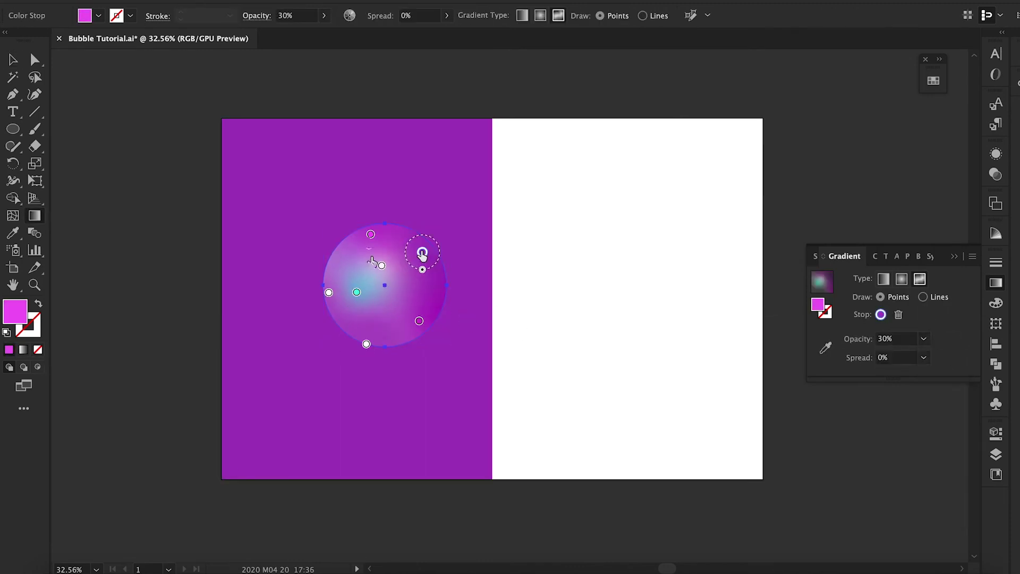
pyautogui.click(13, 60)
pyautogui.press('g')
pyautogui.click(357, 289)
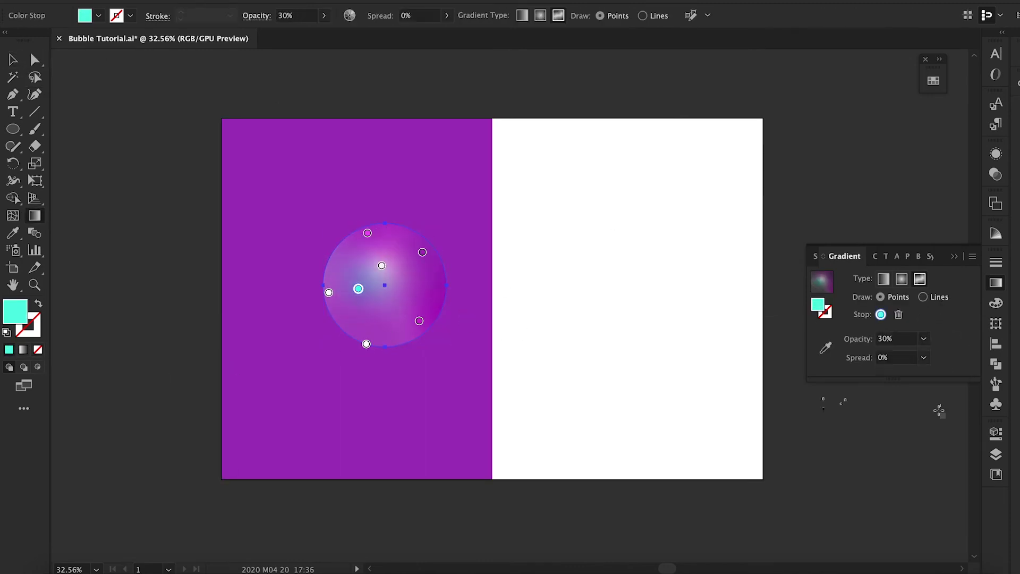
pyautogui.press('v')
pyautogui.press('g')
pyautogui.moveTo(357, 289); pyautogui.dragTo(357, 308)
# Deselect the bubble, show the Layers panel (F7), and open Transparency settings for the shine
pyautogui.click(923, 338)
pyautogui.press('v')
pyautogui.hotkey('ctrl', 'shift', 'a')
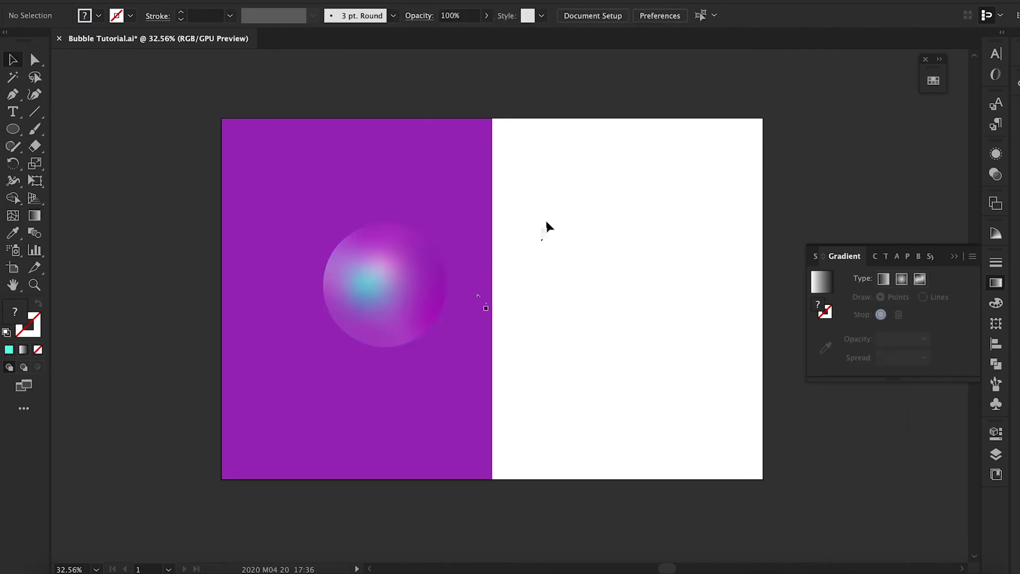
pyautogui.scroll(1, 373, 409)
pyautogui.press('F7')
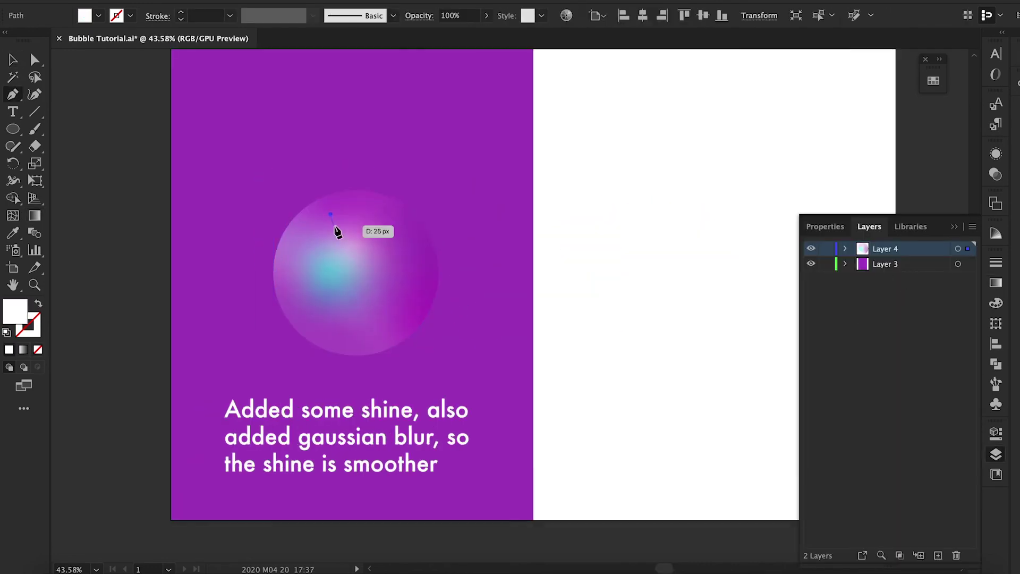
pyautogui.click(995, 176)
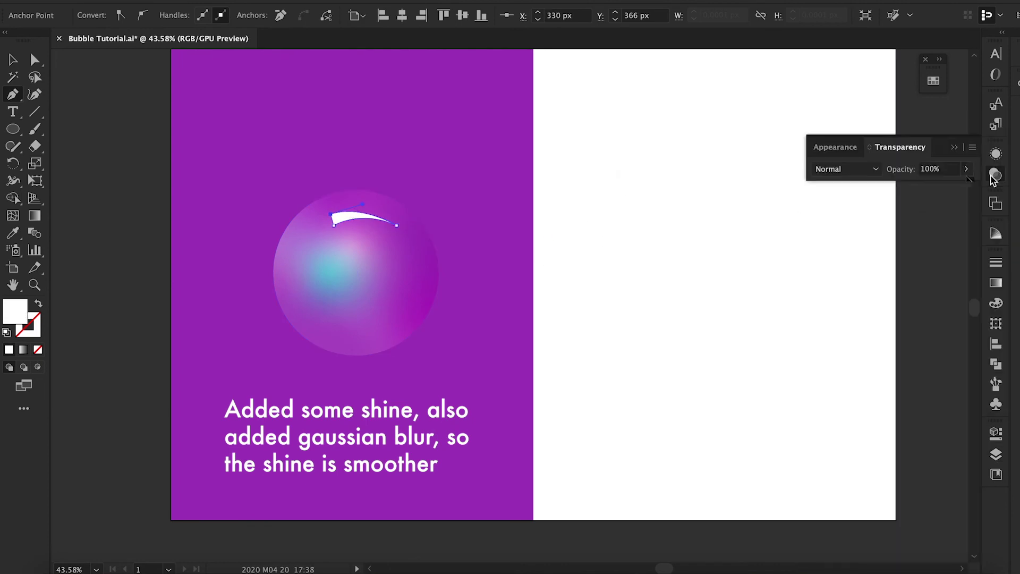